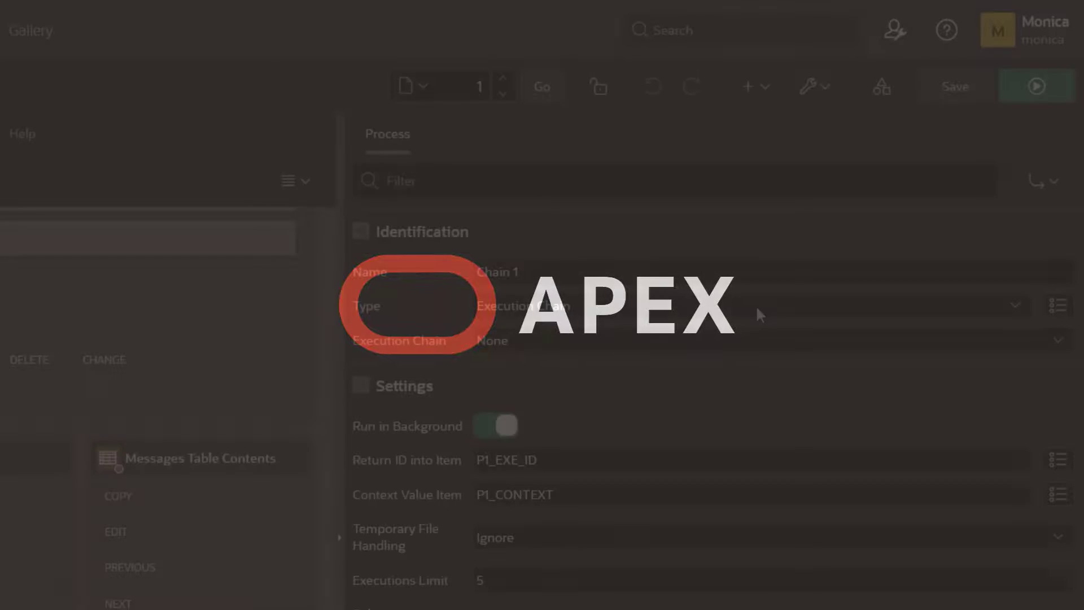
Keep Execution Chain as the process type for Chain 1
{"action": "left_click", "coordinate": [756, 314]}
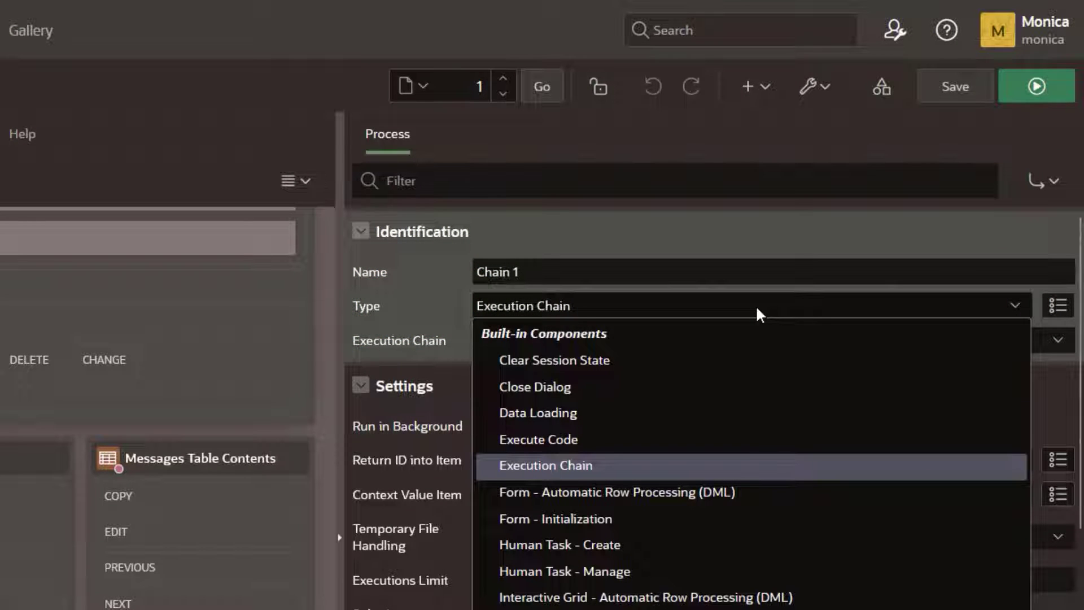
{"action": "left_click", "coordinate": [709, 468]}
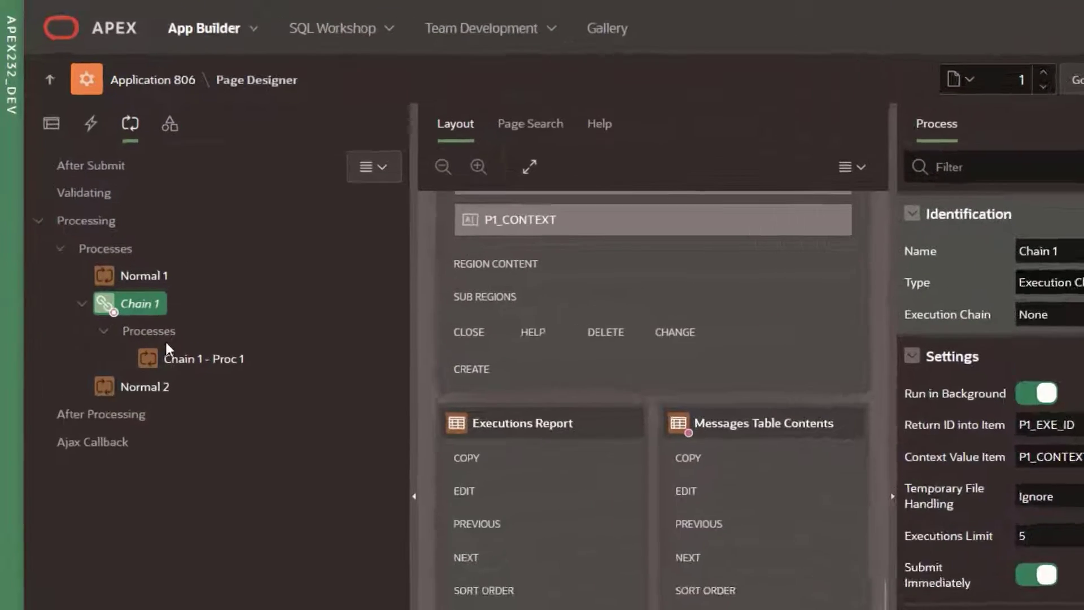
Create new sub-processes inside Chain 1 from its Processes node
{"action": "left_click", "coordinate": [183, 392]}
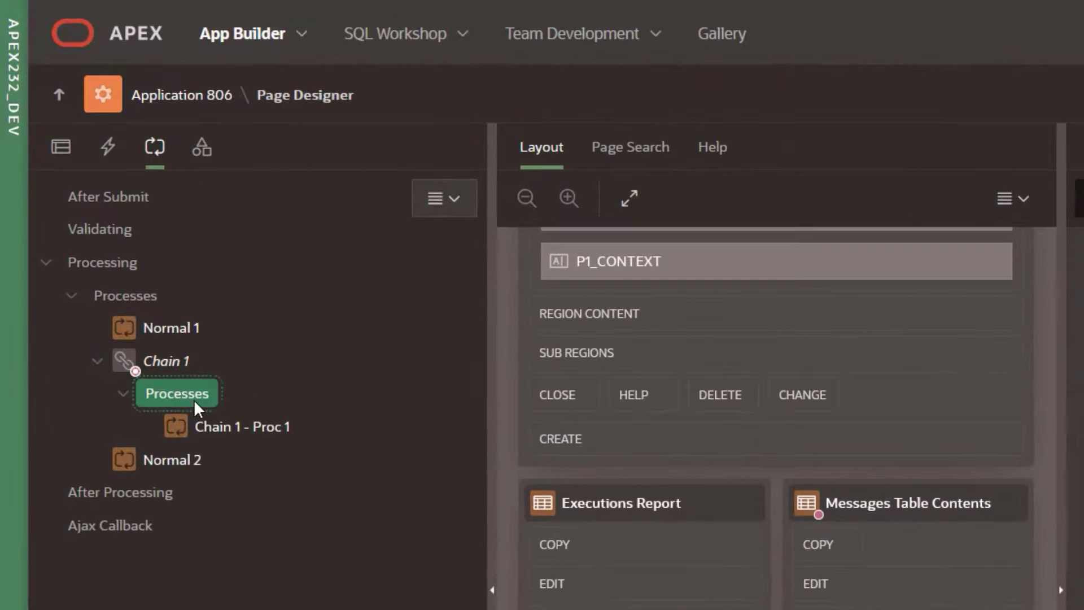
{"action": "right_click", "coordinate": [193, 396]}
{"action": "left_click", "coordinate": [218, 430]}
{"action": "right_click", "coordinate": [201, 400]}
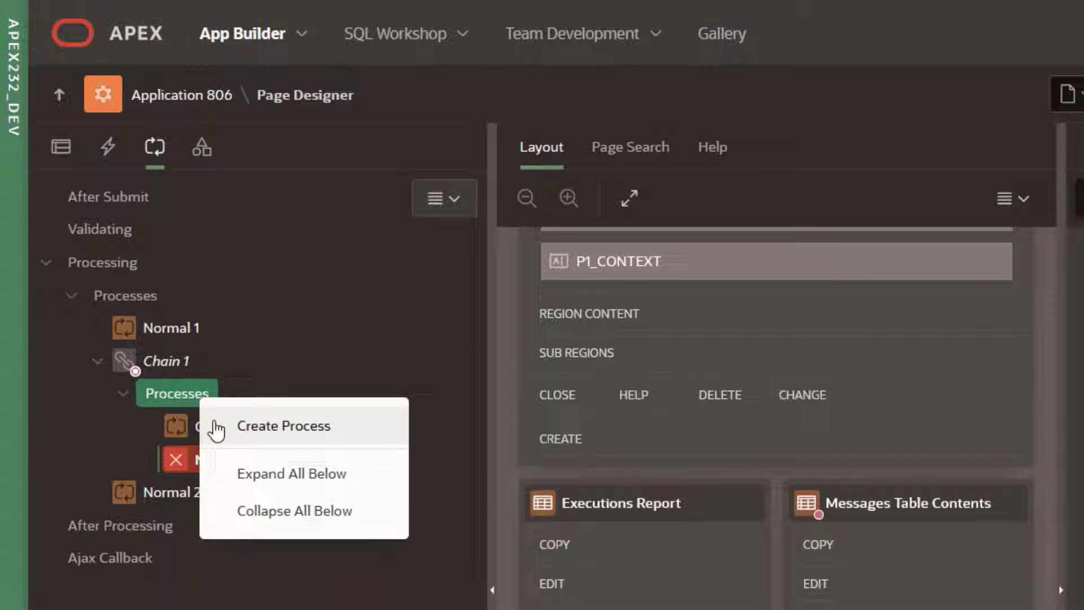
{"action": "left_click", "coordinate": [218, 430]}
{"action": "right_click", "coordinate": [192, 404]}
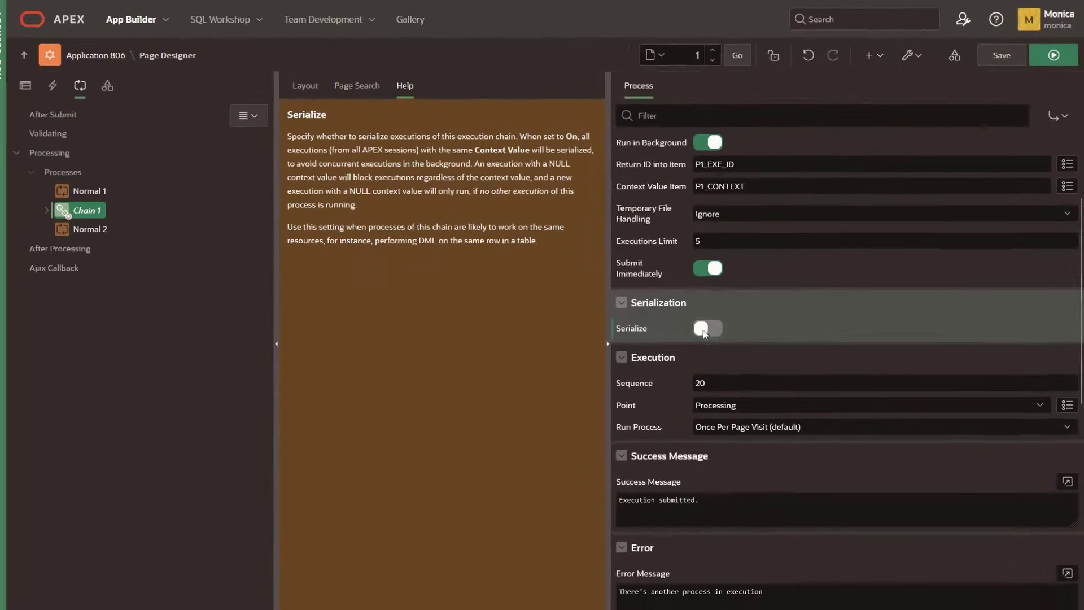
Save and run the page, enable Run Background Process and kick off a Chain 1 execution
{"action": "left_click", "coordinate": [1054, 54]}
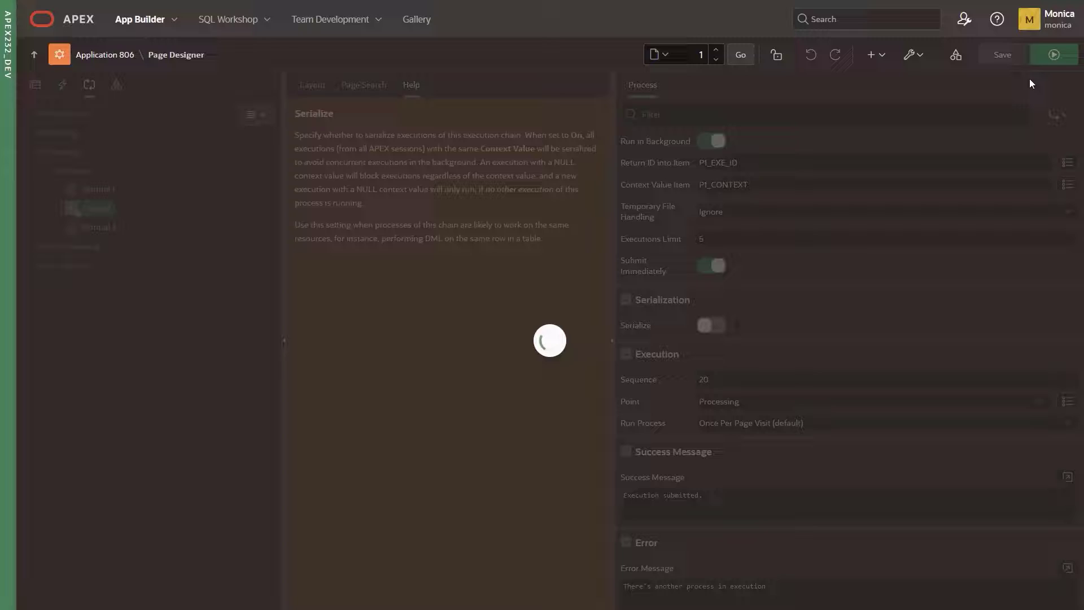
{"action": "left_click", "coordinate": [44, 143]}
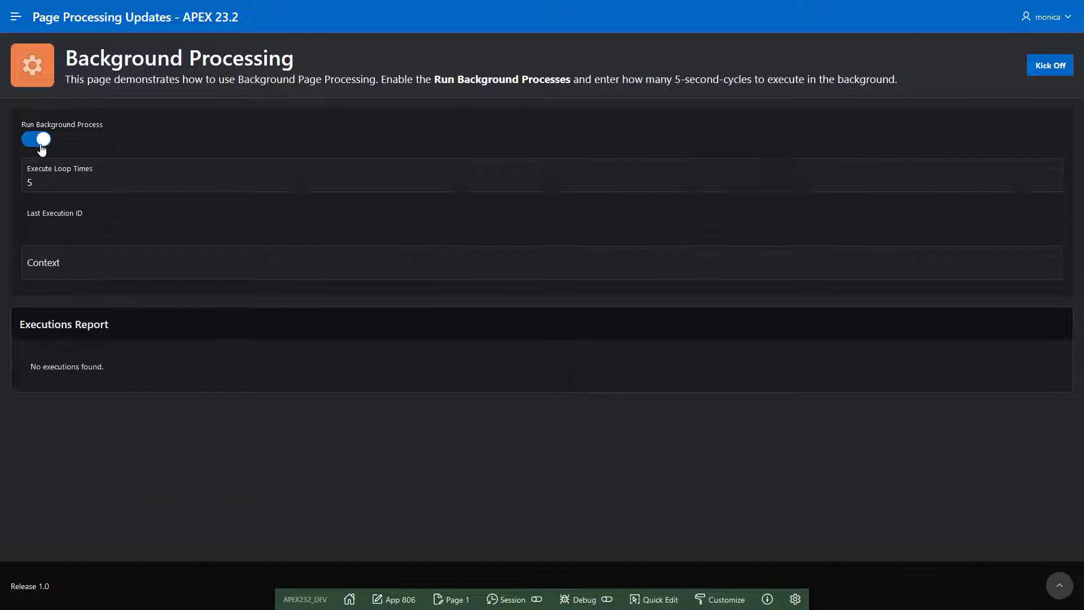
{"action": "left_click", "coordinate": [1050, 66]}
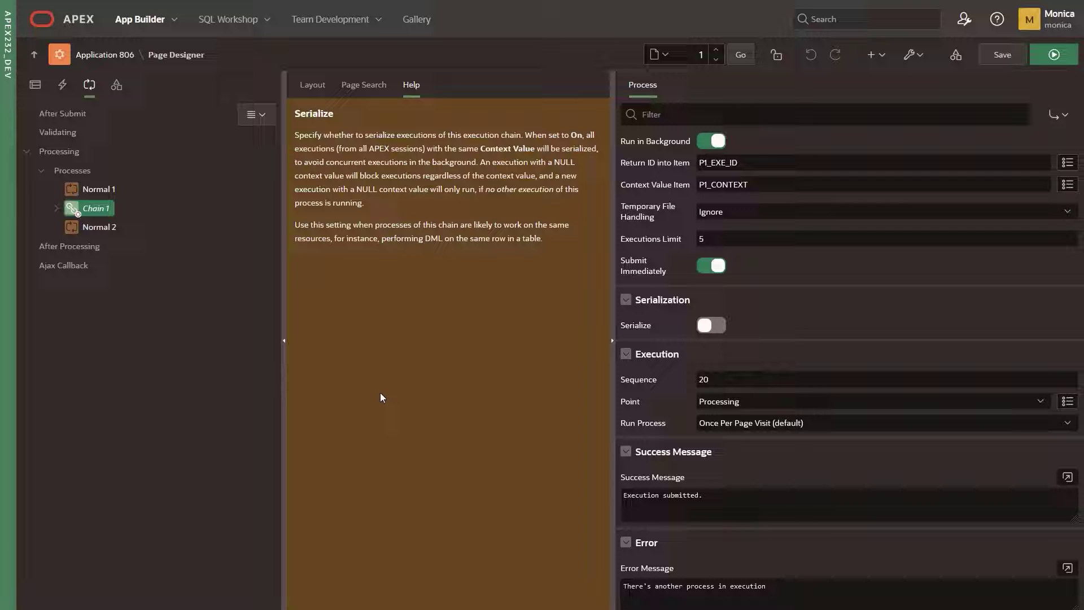
Serialize Chain 1 with When Already Running kept as Wait
{"action": "left_click", "coordinate": [711, 326]}
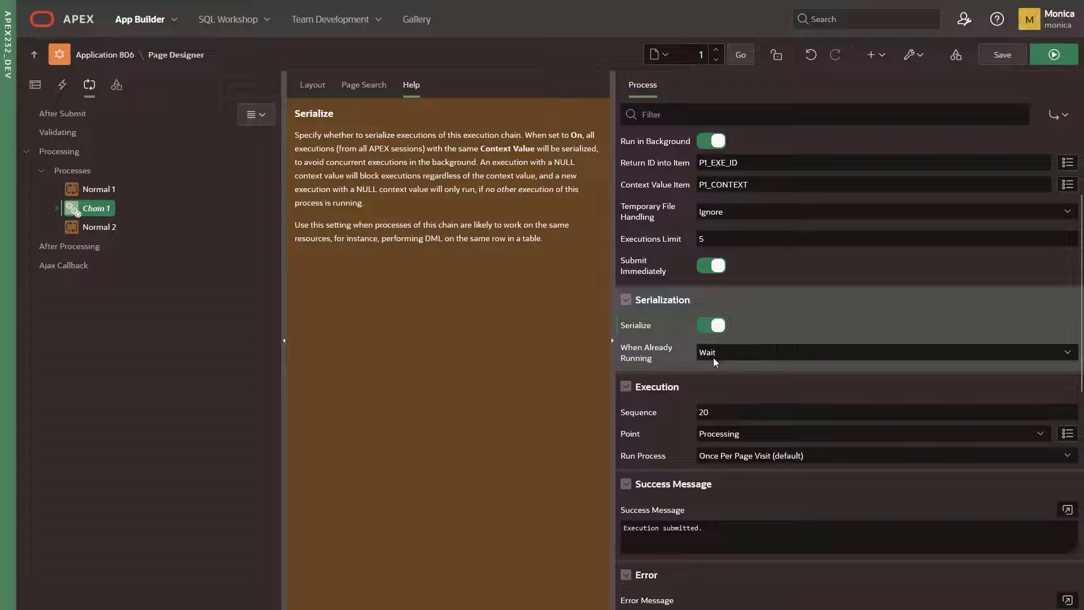
{"action": "left_click", "coordinate": [713, 357]}
{"action": "left_click", "coordinate": [720, 372]}
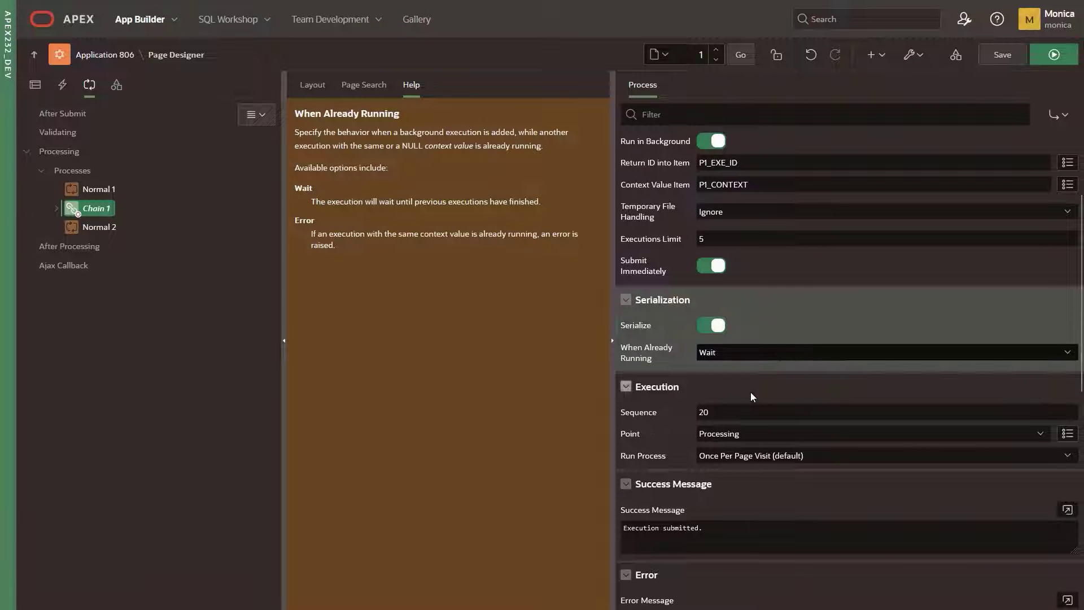
Save and run the page and kick off a Chain 1 execution
{"action": "left_click", "coordinate": [1054, 55]}
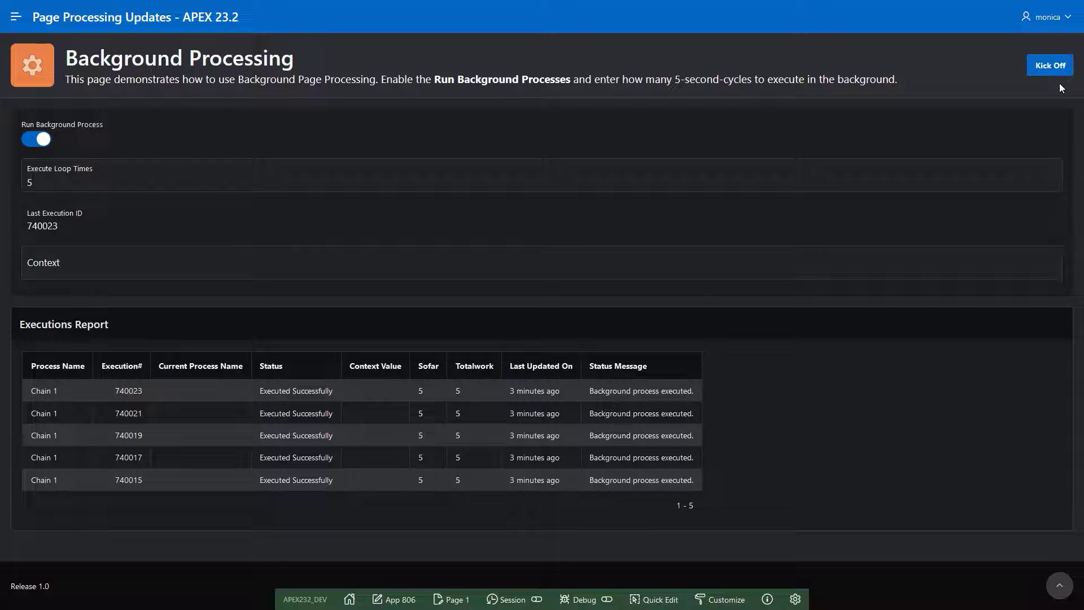
{"action": "left_click", "coordinate": [1049, 68]}
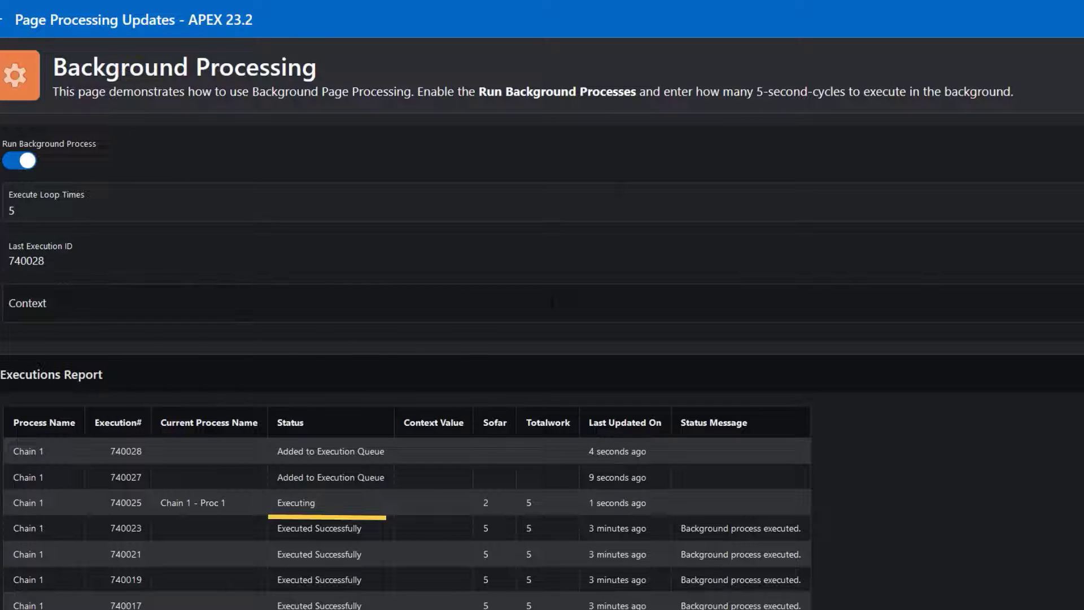
Change the Context to process2 and submit two executions with that context
{"action": "left_click", "coordinate": [552, 302]}
{"action": "type", "text": "process1"}
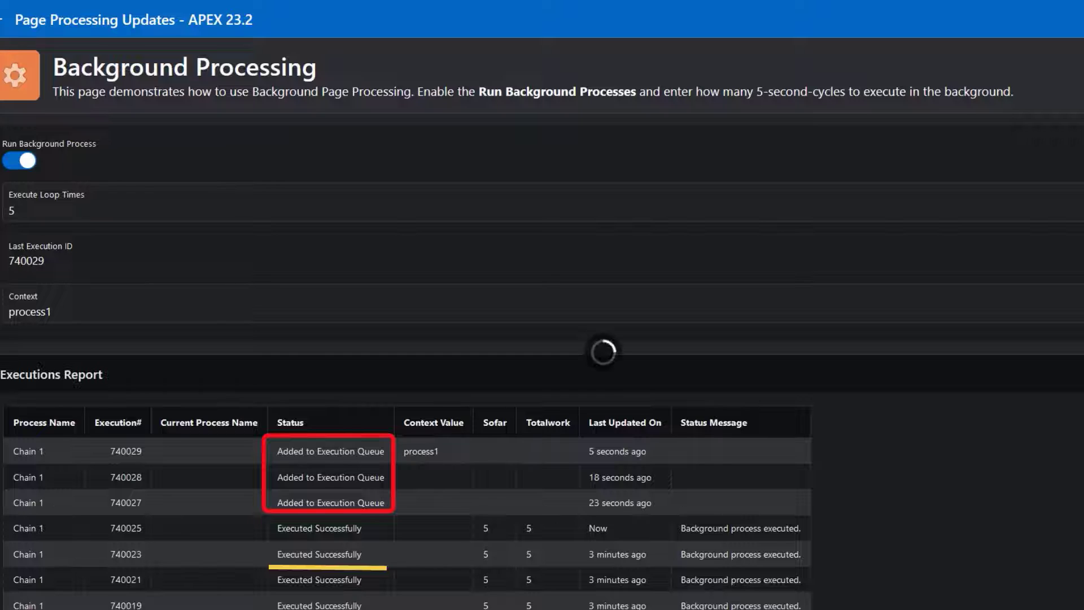
{"action": "key", "text": "BackSpace"}
{"action": "type", "text": "2"}
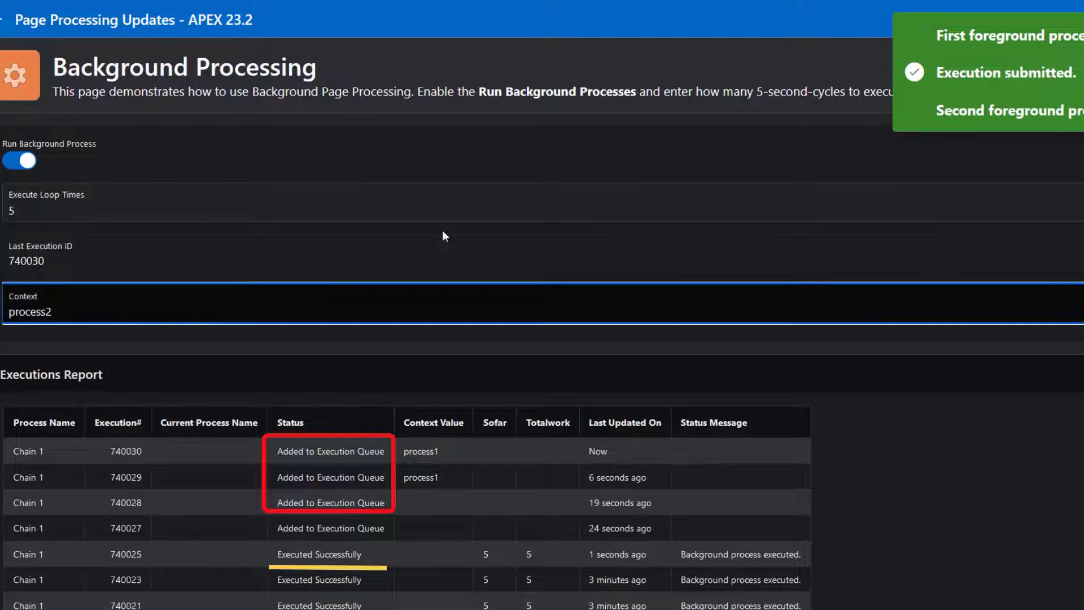
{"action": "key", "text": "Return"}
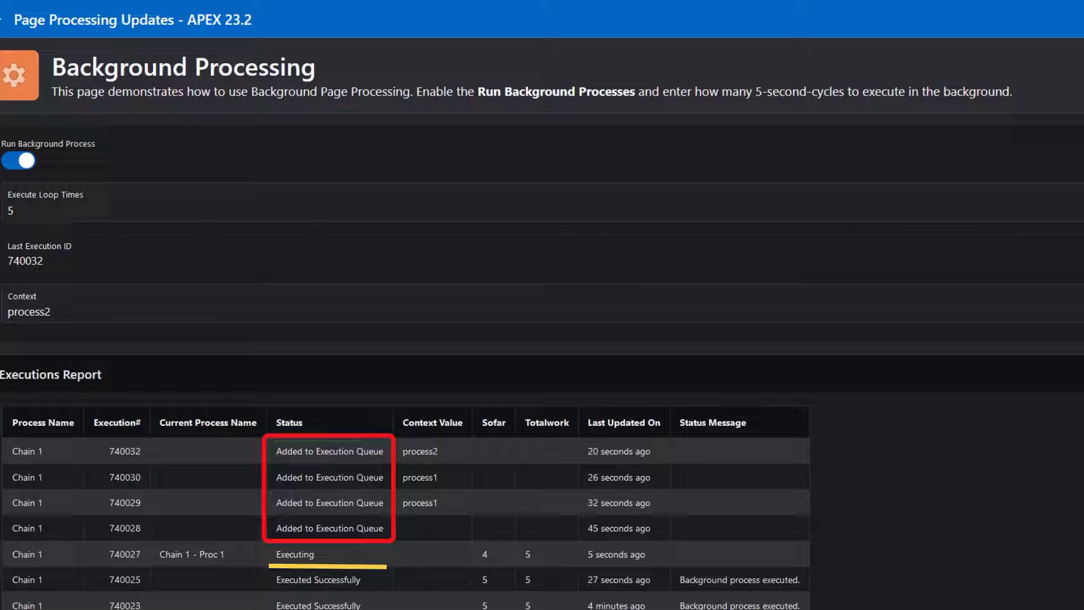
{"action": "key", "text": "Return"}
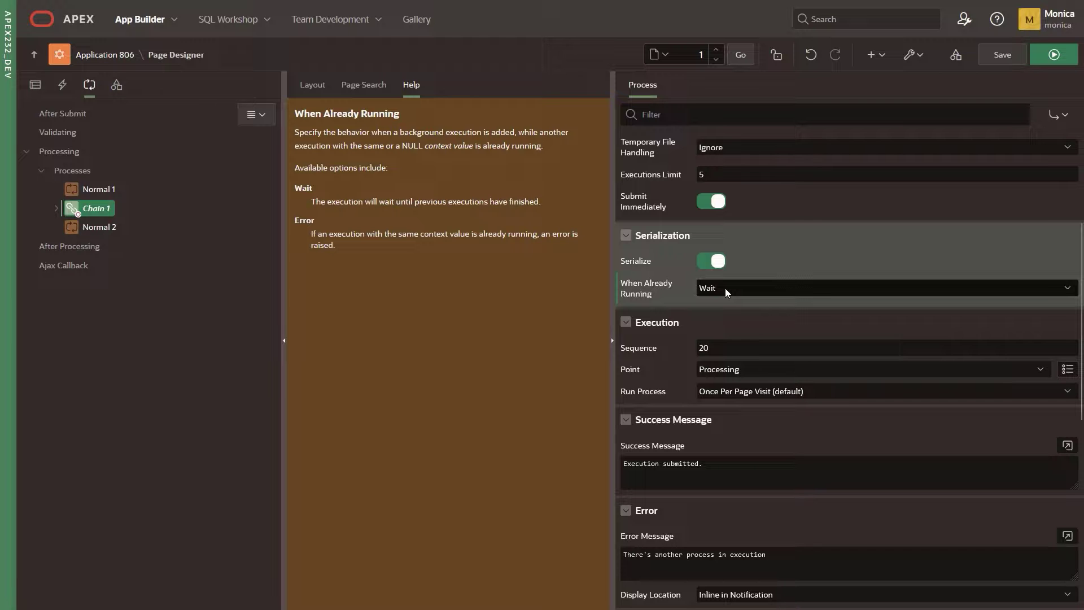
Set Chain 1's When Already Running to Error
{"action": "left_click", "coordinate": [725, 288]}
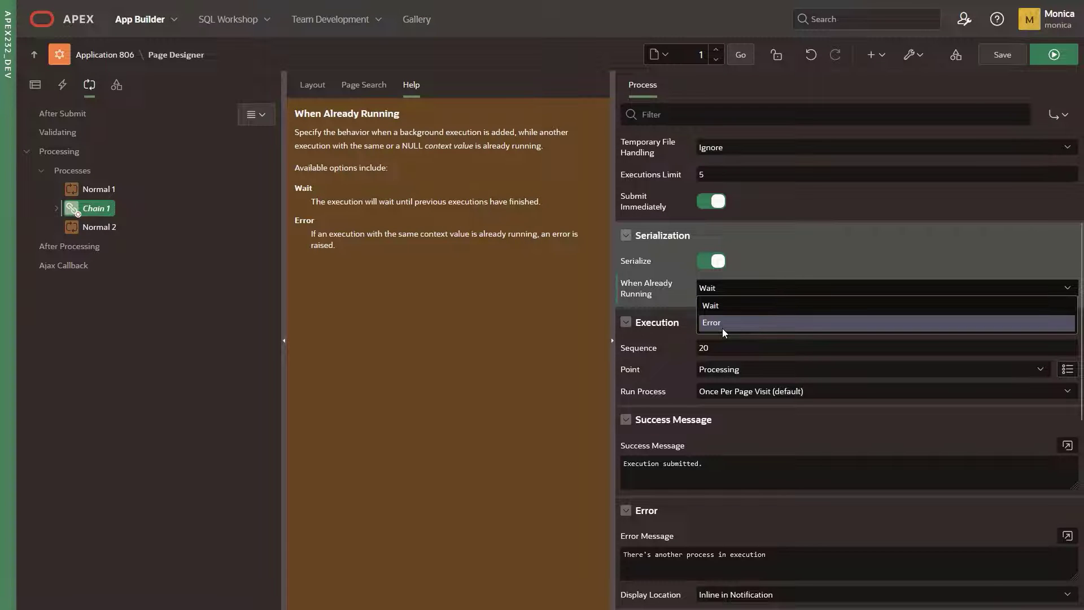
{"action": "left_click", "coordinate": [722, 327]}
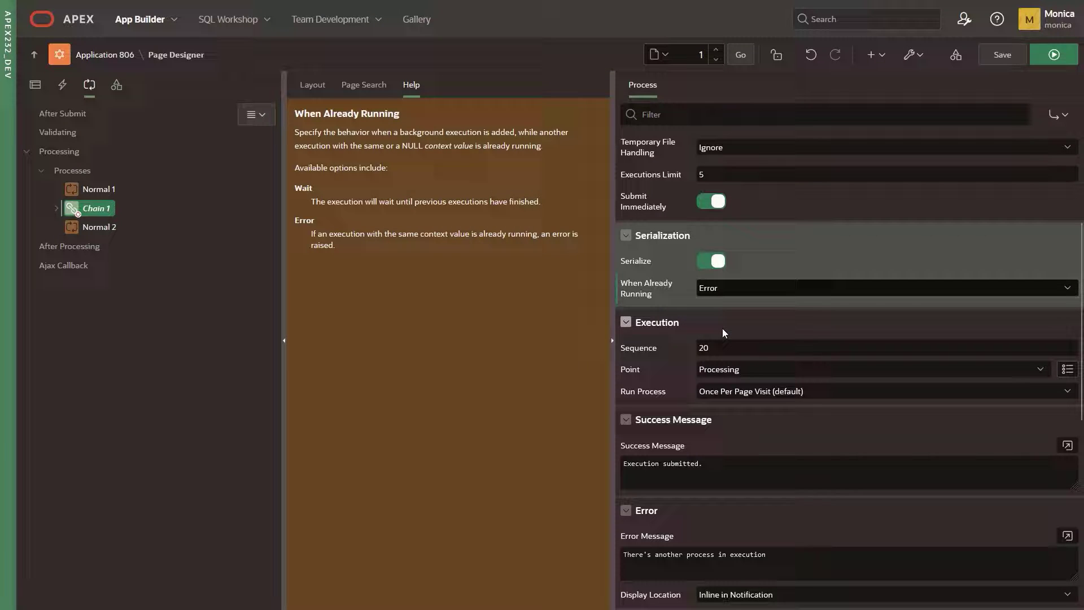
Run the page, submit process2 twice so the duplicate is rejected with an error
{"action": "left_click", "coordinate": [1050, 58]}
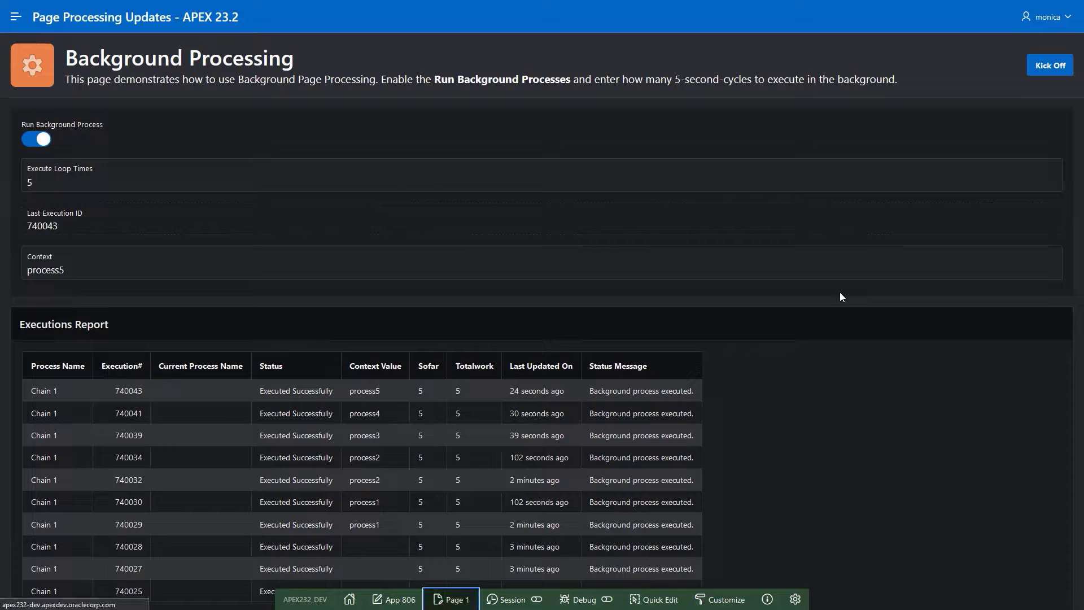
{"action": "left_click", "coordinate": [839, 269]}
{"action": "key", "text": "BackSpace"}
{"action": "type", "text": "2"}
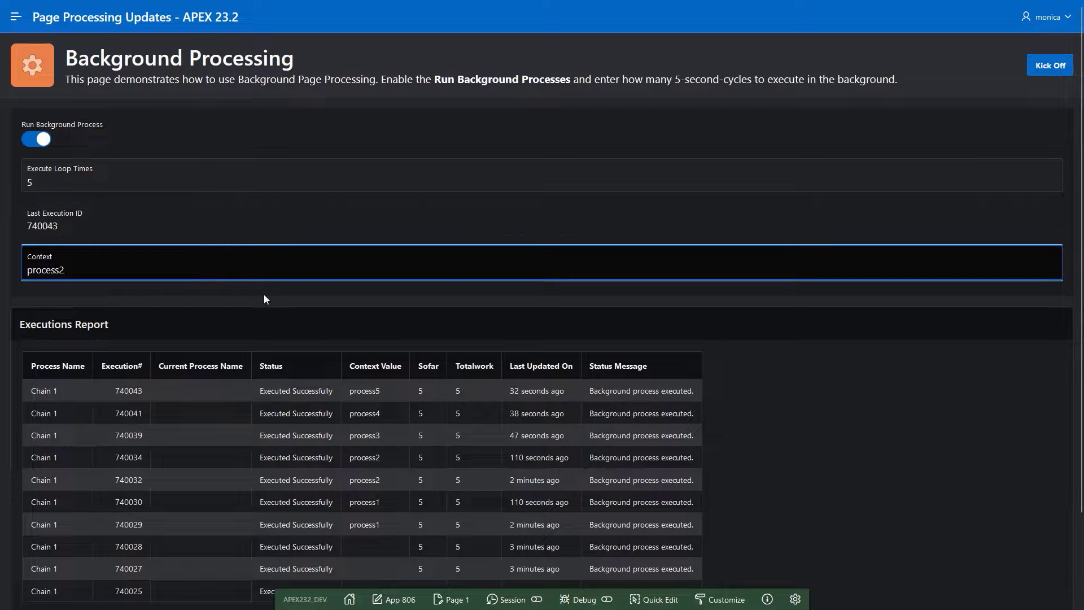
{"action": "left_click", "coordinate": [1050, 78]}
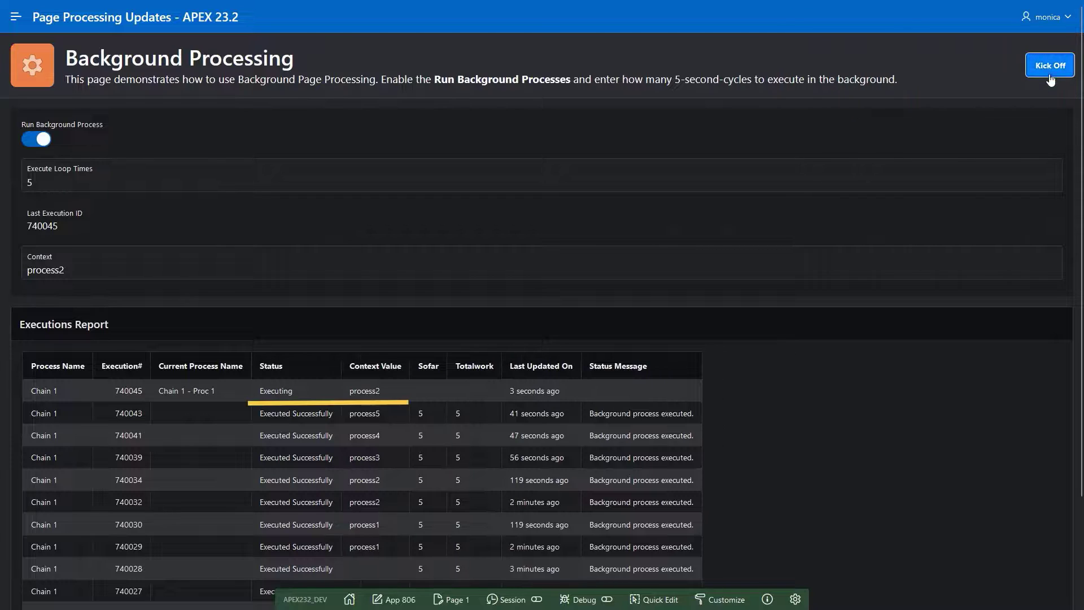
{"action": "left_click", "coordinate": [1050, 66]}
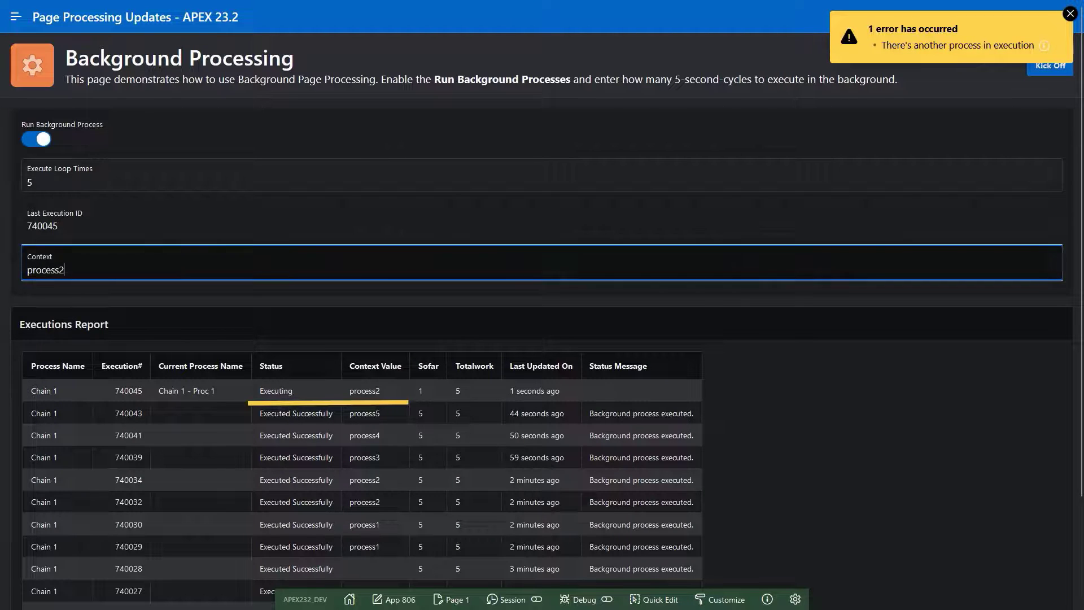
{"action": "key", "text": "BackSpace"}
{"action": "type", "text": "3"}
{"action": "left_click", "coordinate": [1069, 17]}
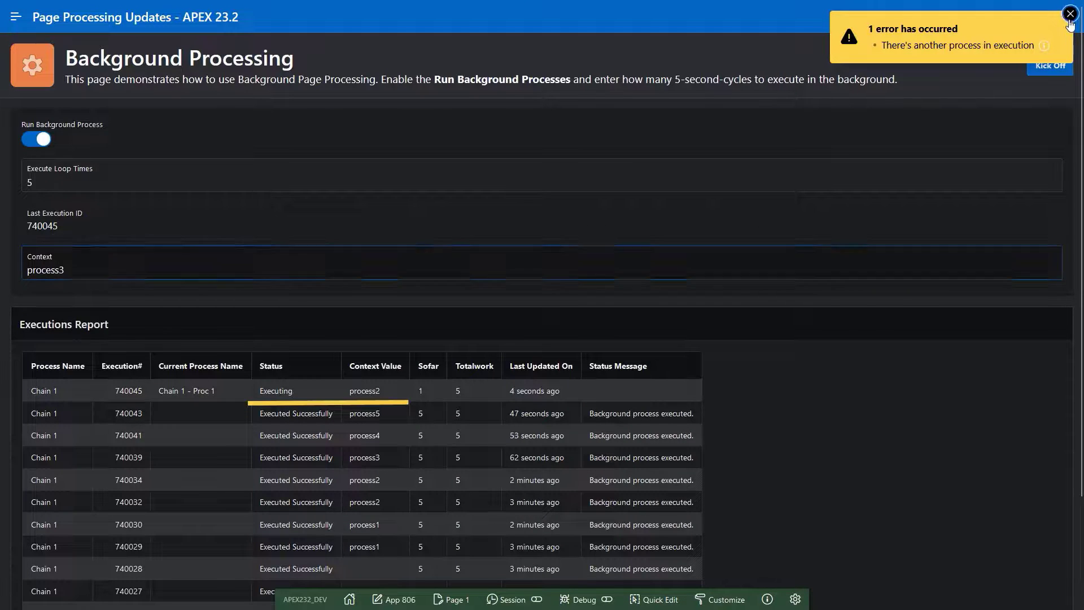
Submit executions with contexts process3, process4 and process5, dismissing the notifications
{"action": "left_click", "coordinate": [1042, 70]}
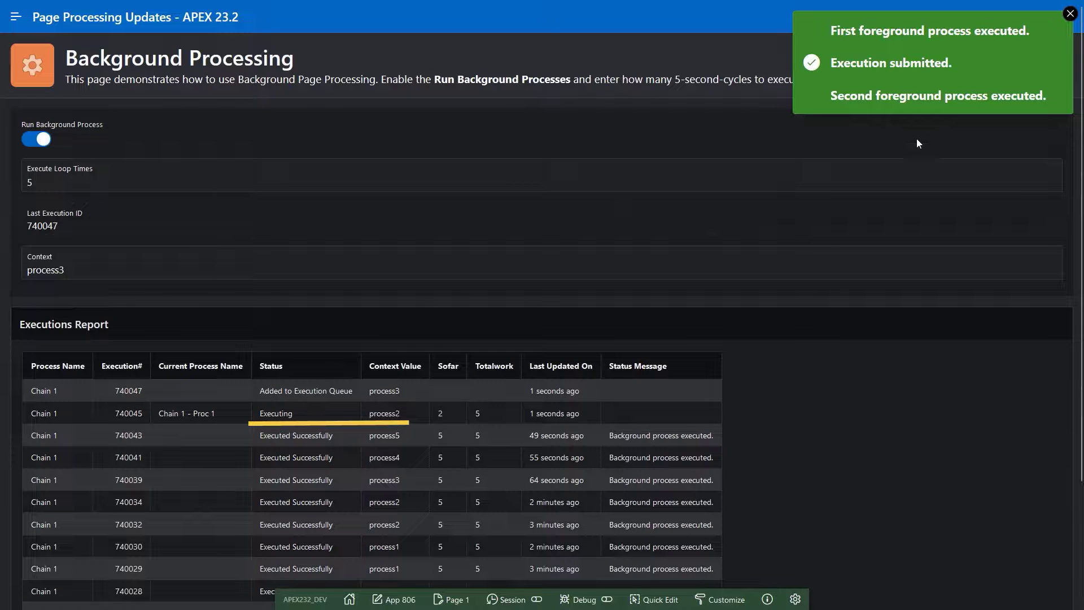
{"action": "key", "text": "BackSpace"}
{"action": "type", "text": "4"}
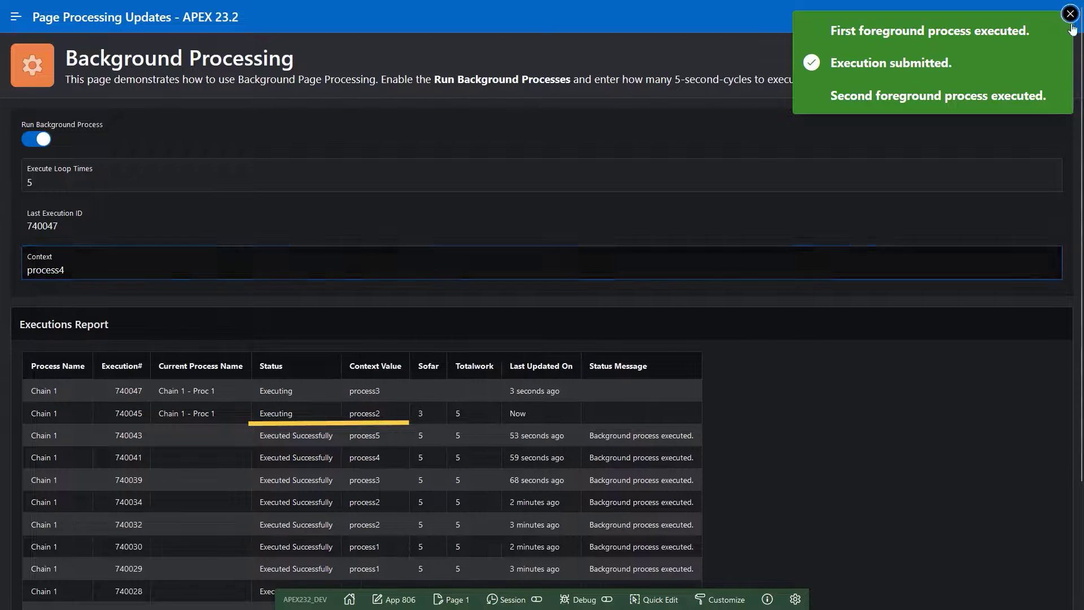
{"action": "left_click", "coordinate": [1069, 16]}
{"action": "left_click", "coordinate": [1050, 66]}
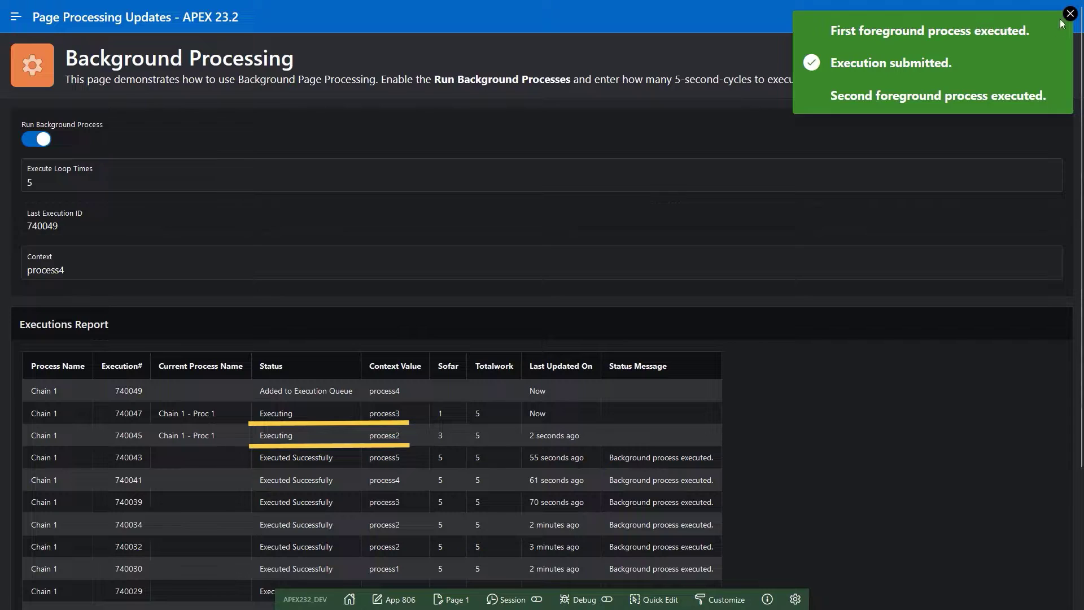
{"action": "left_click", "coordinate": [1069, 14]}
{"action": "key", "text": "BackSpace"}
{"action": "type", "text": "5"}
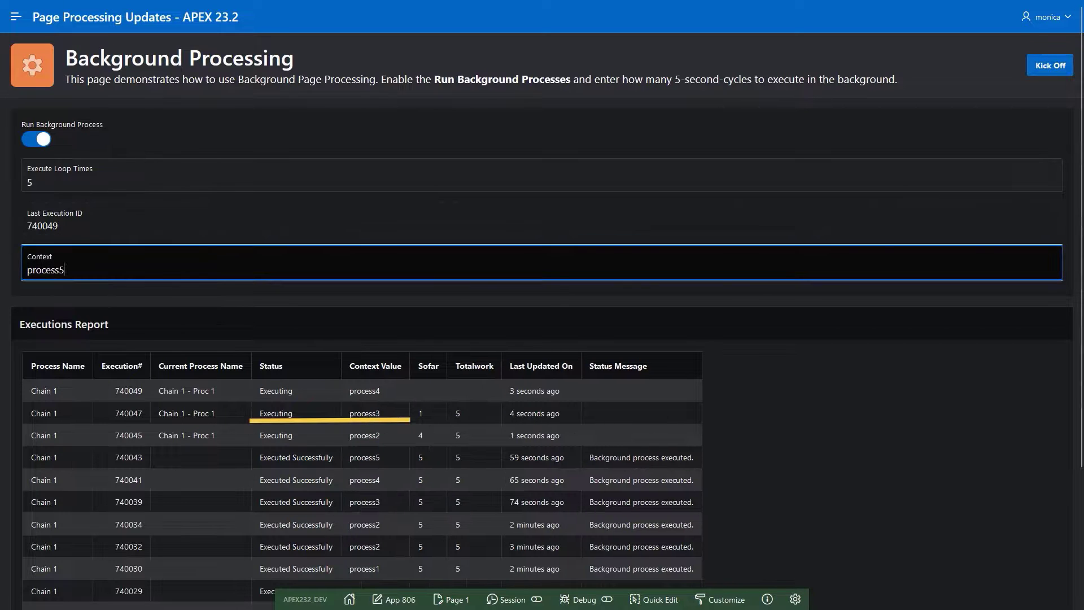
{"action": "left_click", "coordinate": [1048, 68]}
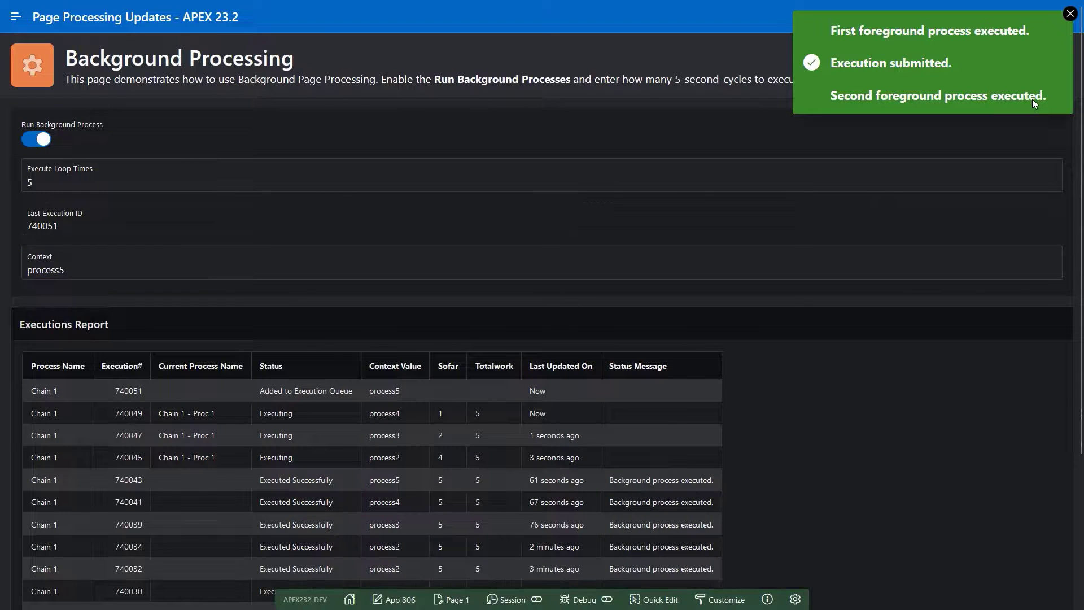